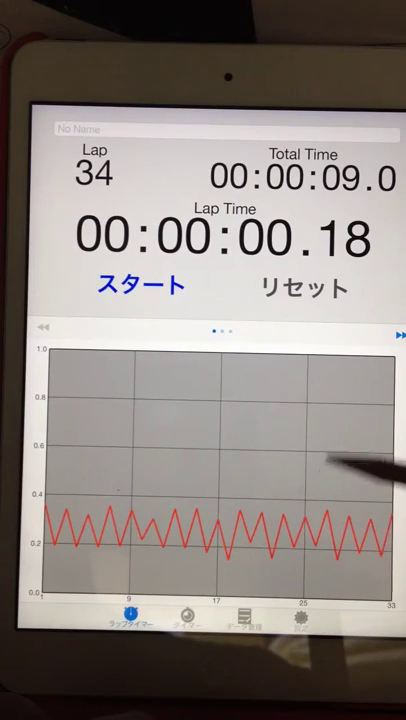
# Scroll the lap list to the bottom to reveal Laps 12 through 1 (0.19 s to 0.36 s).
pyautogui.moveTo(300, 450); pyautogui.dragTo(150, 450)
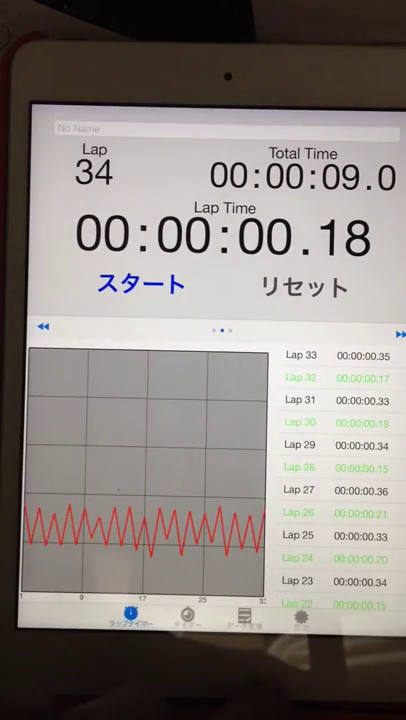
pyautogui.scroll(-5, 340, 470)
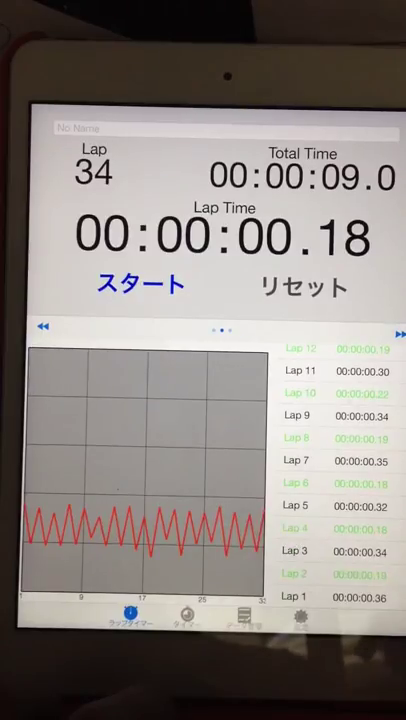
pyautogui.scroll(5, 335, 480)
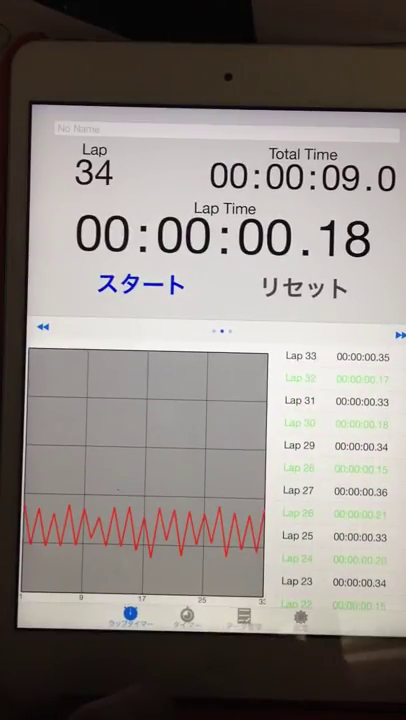